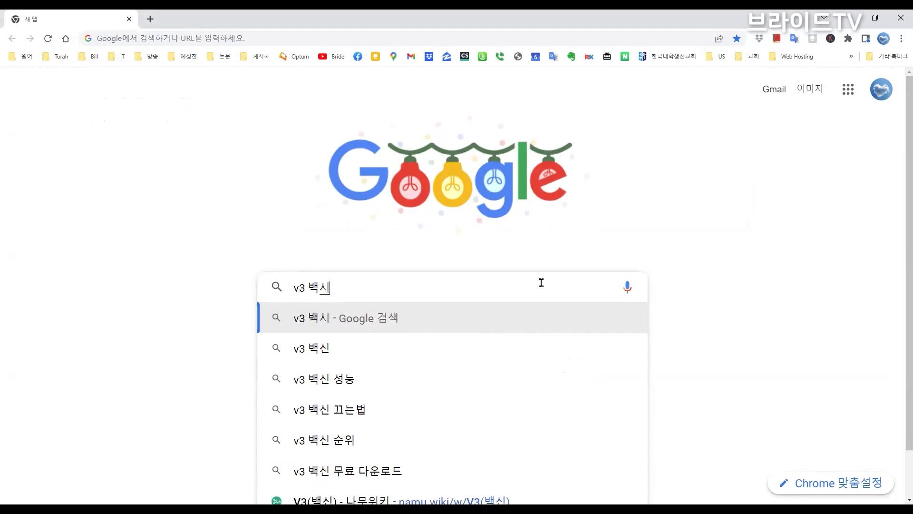
Search Google for "v3 백신" and open AhnLab's V3 Lite product page from the results
key("Return")
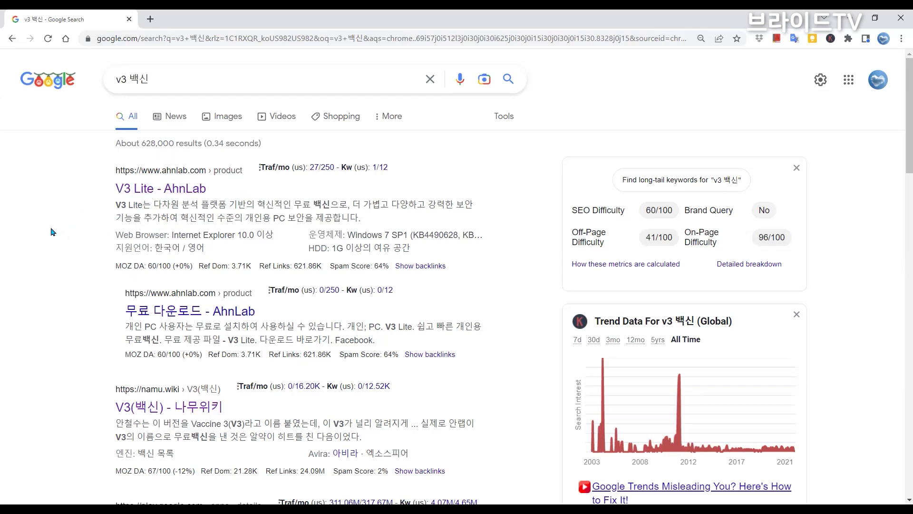
left_click(162, 192)
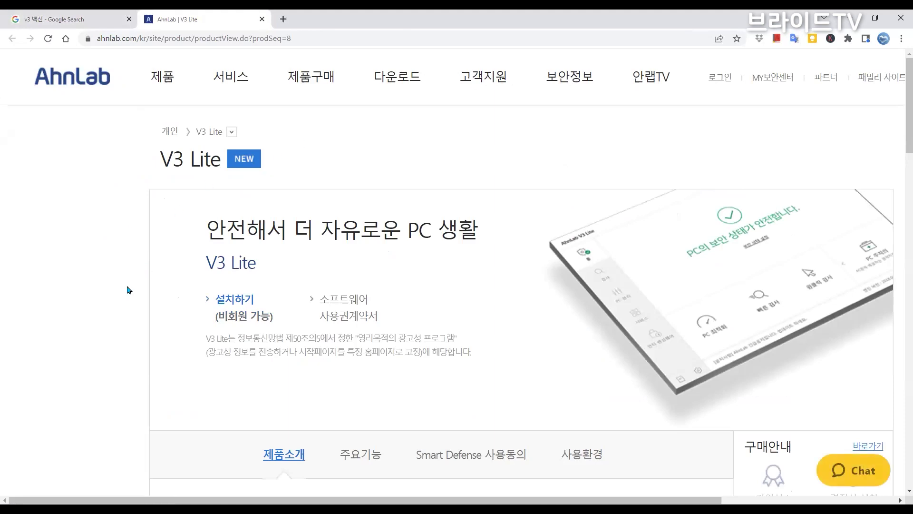
Download the V3 Lite installer from the product page, saving it as V3Lite_Setup on the Desktop
scroll(108, 254, "down", 2)
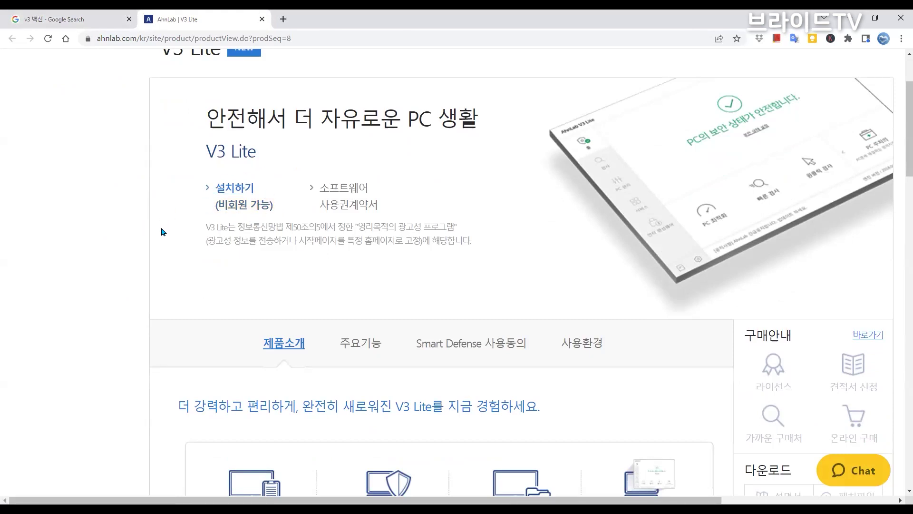
scroll(162, 231, "up", 1)
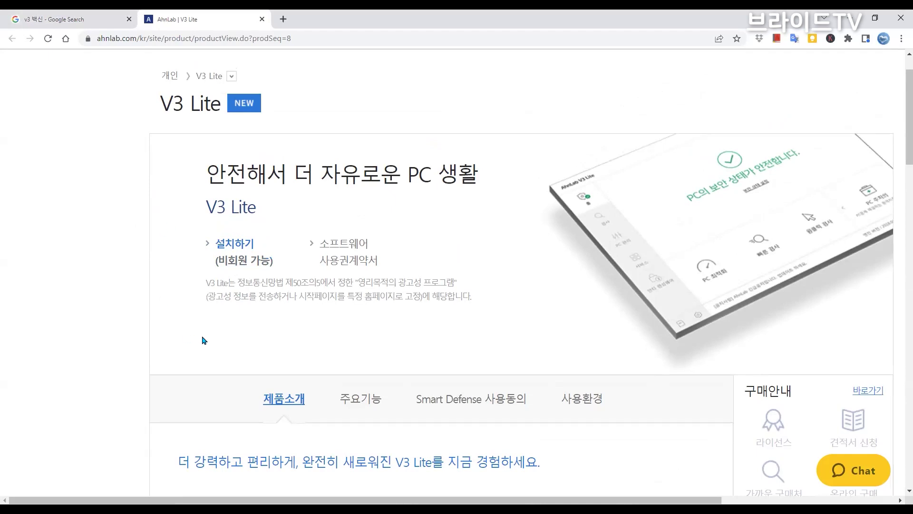
left_click(234, 245)
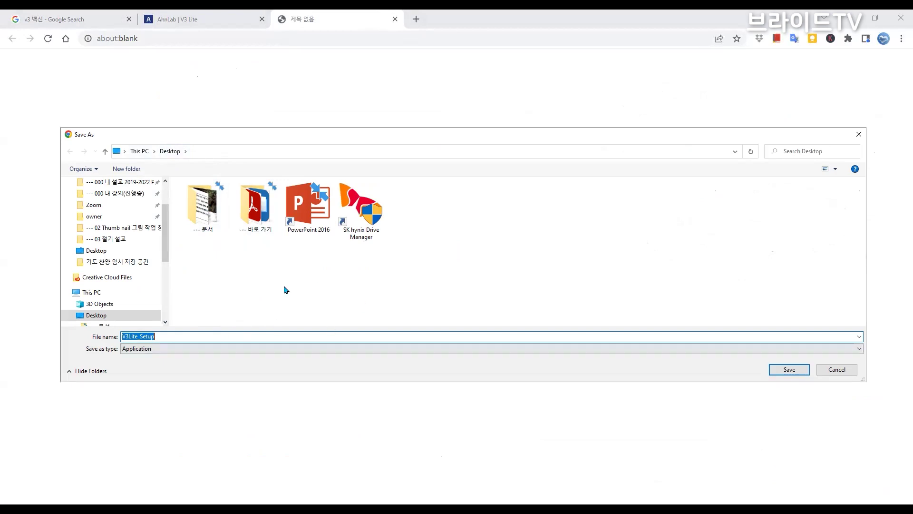
left_click(789, 371)
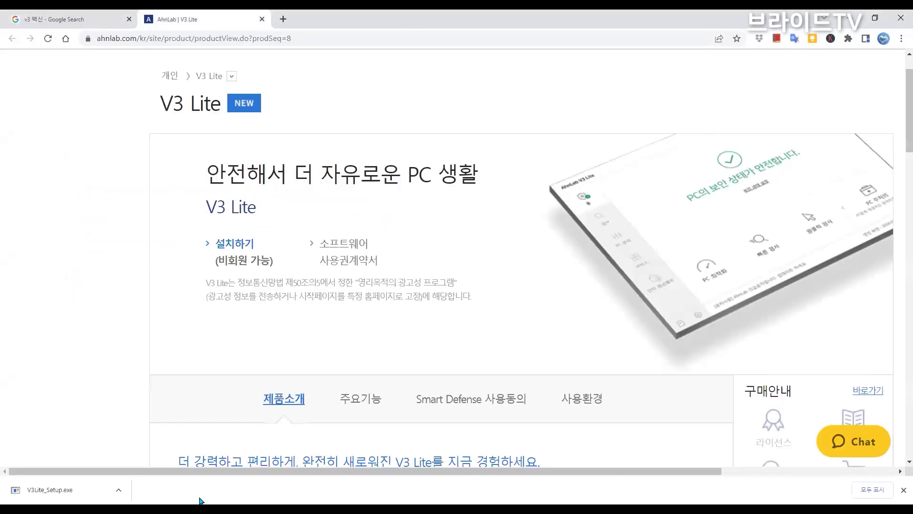
Run the downloaded V3Lite_Setup, accept the license and data collection agreements, and install V3 Lite in the default destination folder
left_click(118, 490)
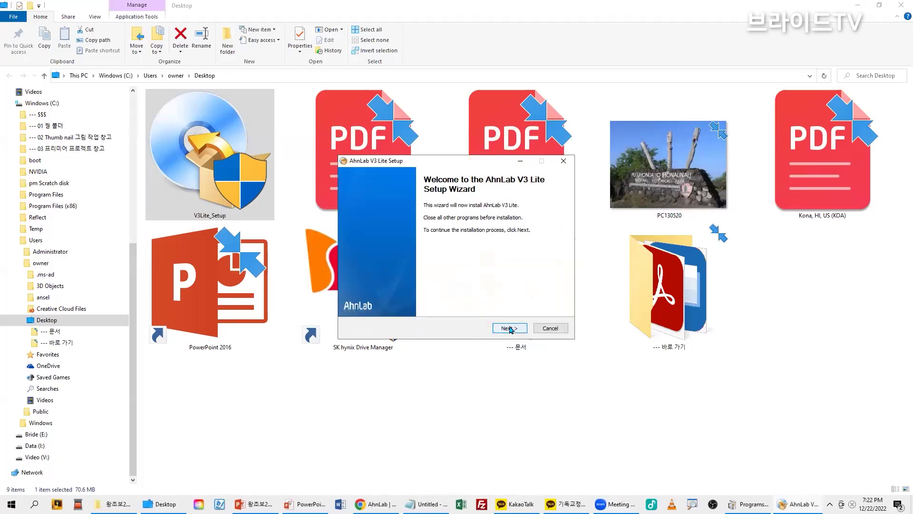
left_click(509, 328)
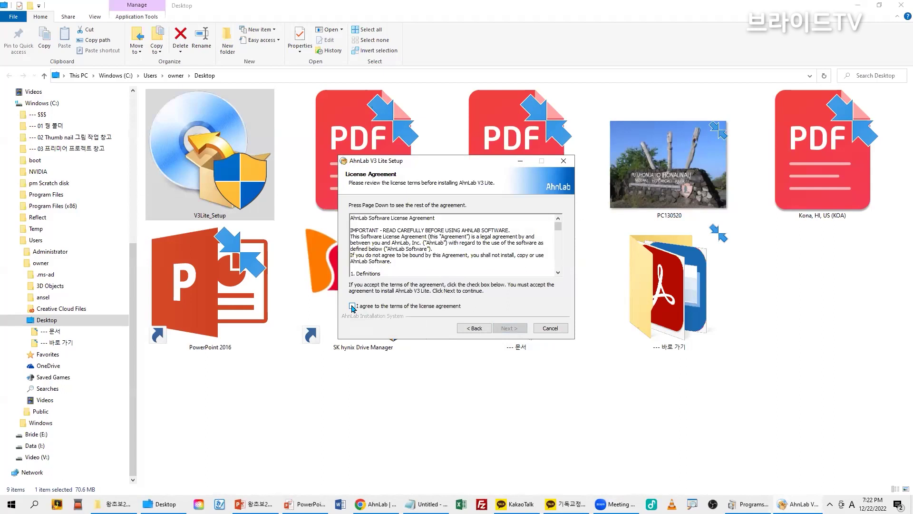
left_click(352, 306)
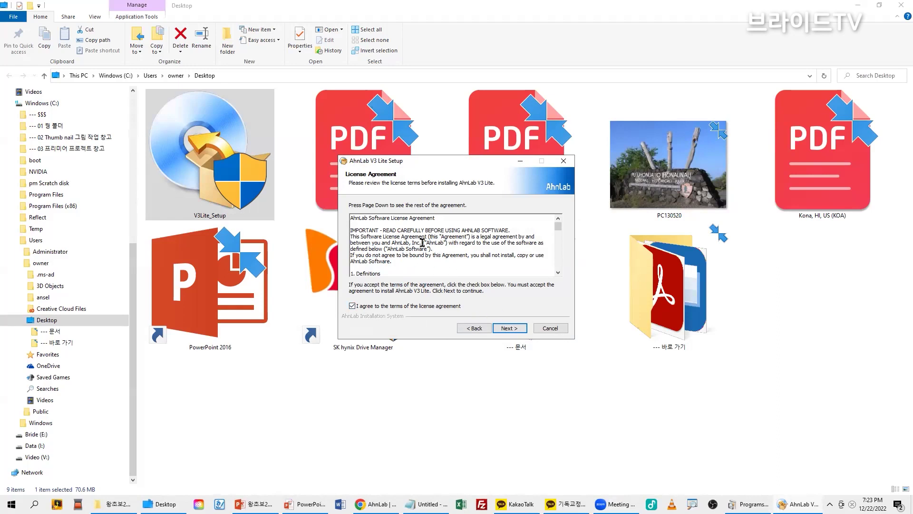
left_click(510, 329)
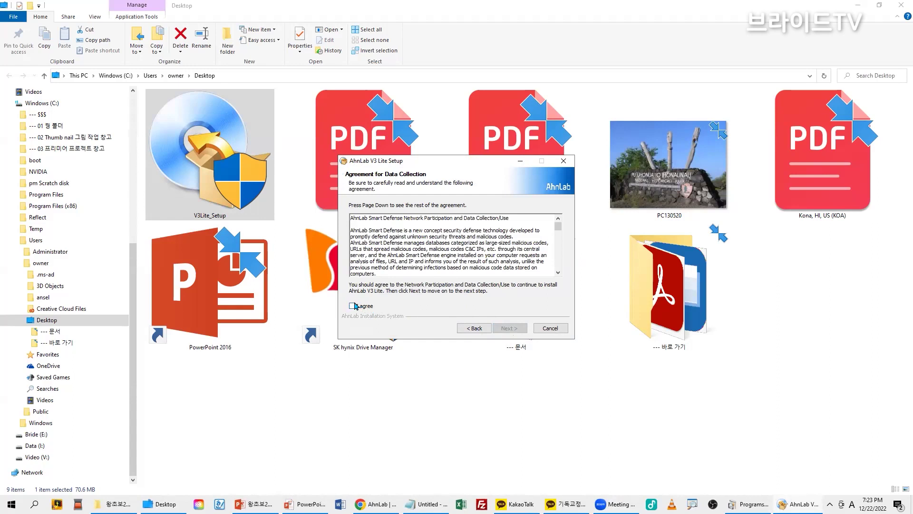
left_click(353, 306)
left_click(505, 329)
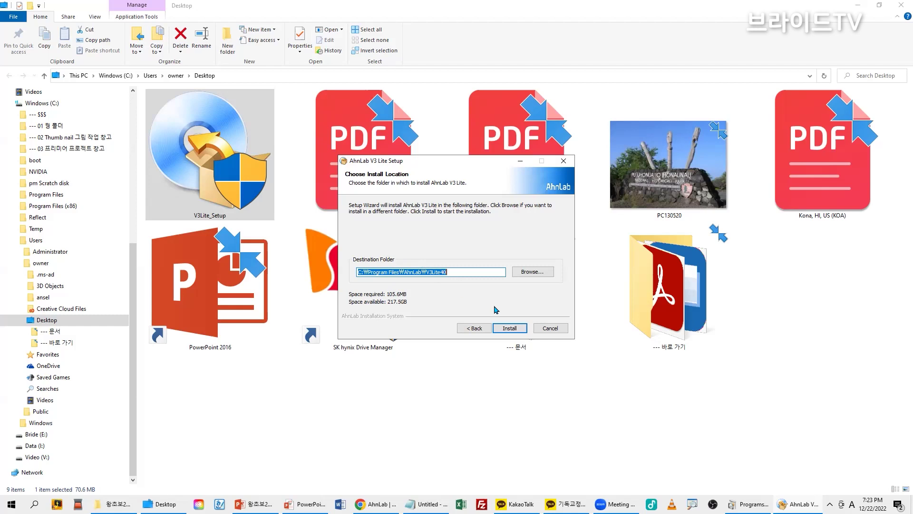
left_click(510, 328)
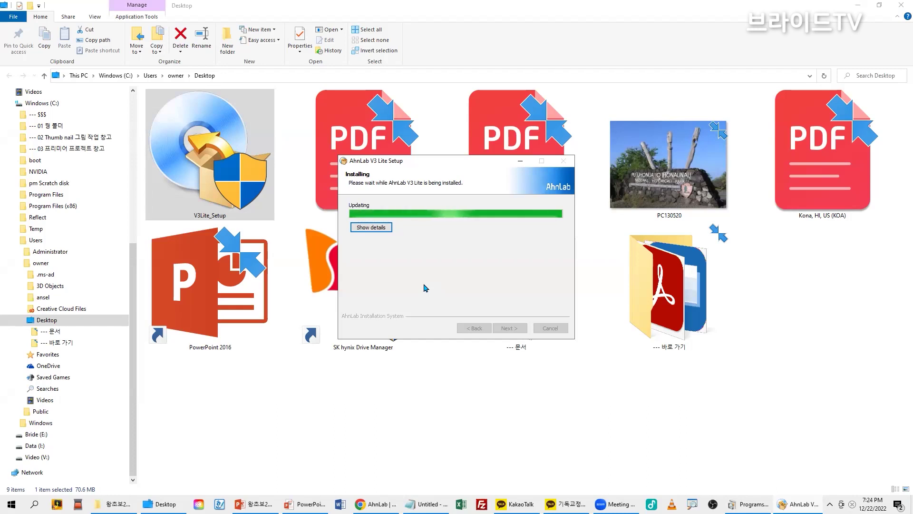
key("XF86AudioRaiseVolume")
key("XF86AudioRaiseVolume")
key("XF86AudioRaiseVolume")
key("XF86AudioRaiseVolume")
key("XF86AudioRaiseVolume")
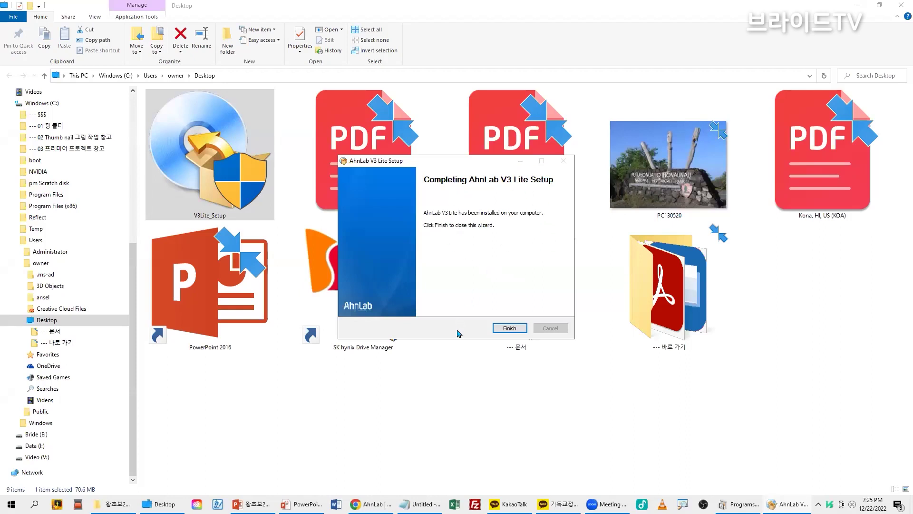
Finish the V3 Lite setup wizard without restarting the computer and start a One Click scan
left_click(510, 329)
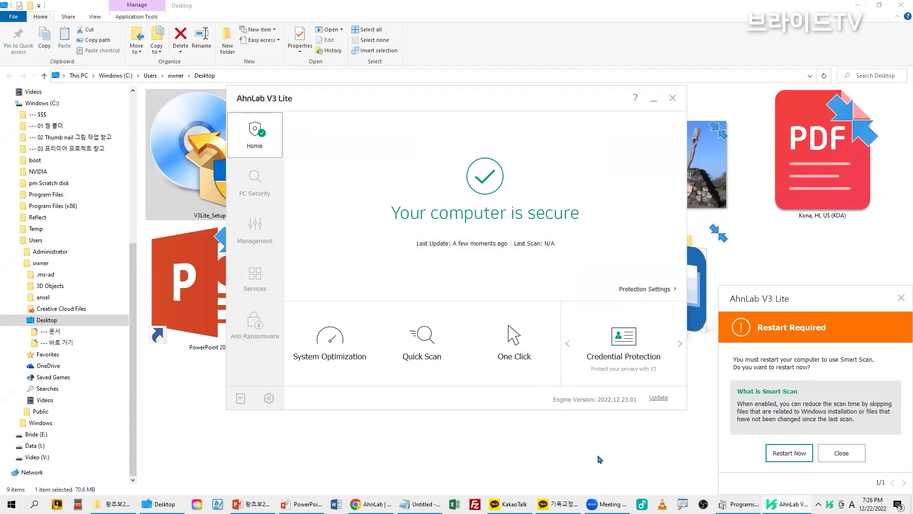
left_click(846, 455)
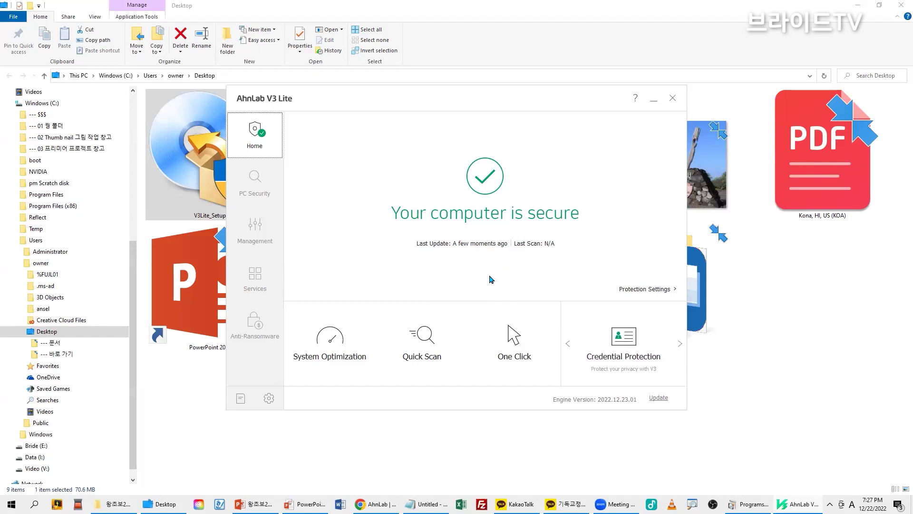
left_click(513, 334)
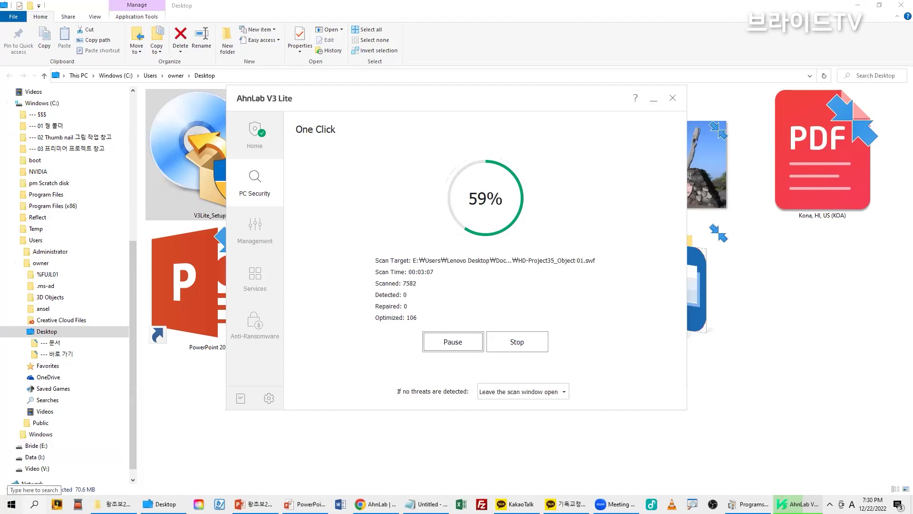
Search Windows for the Control Panel and open its Programs and Features list
left_click(34, 504)
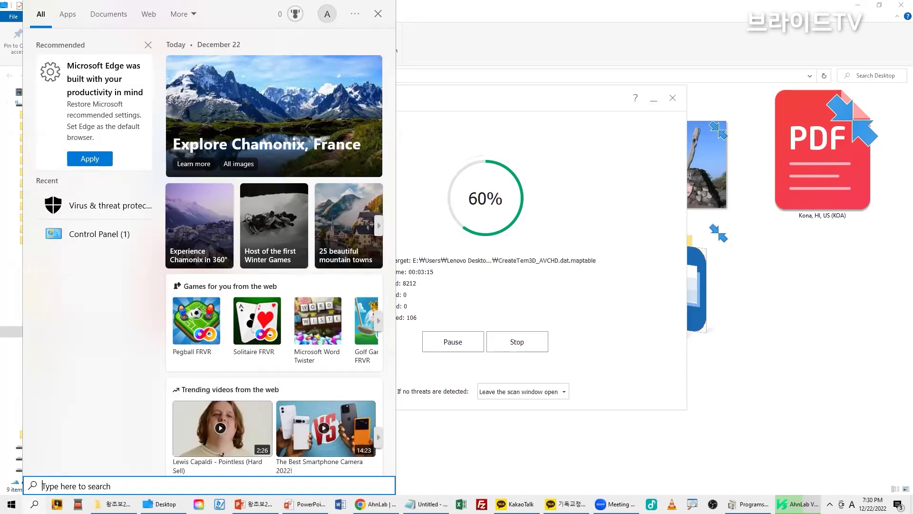
type("co")
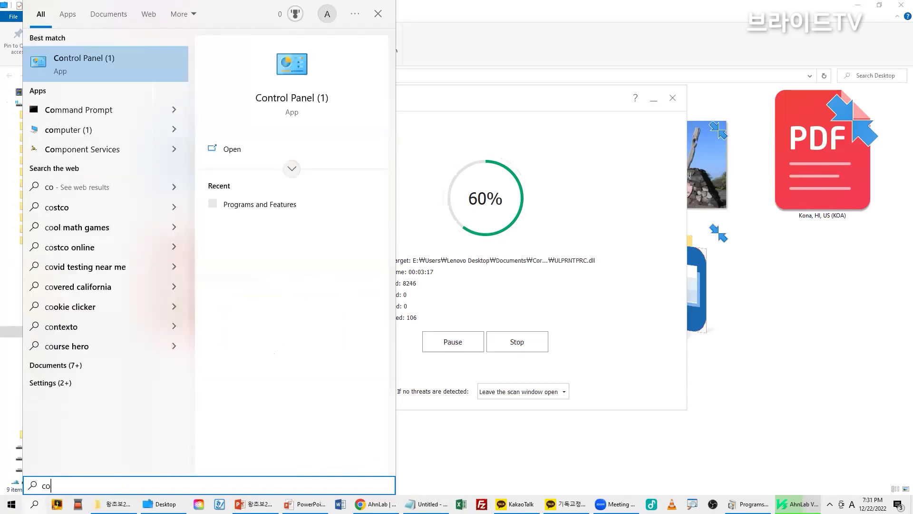
type("nrol")
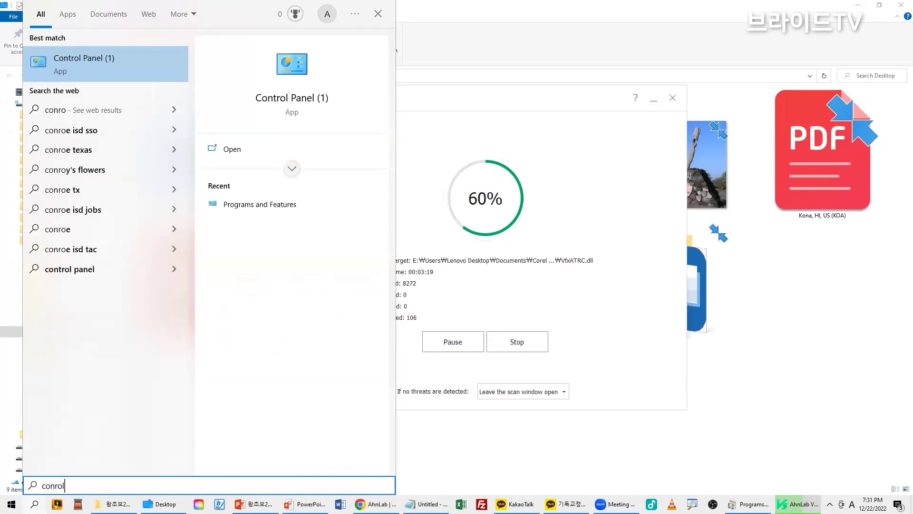
left_click(82, 65)
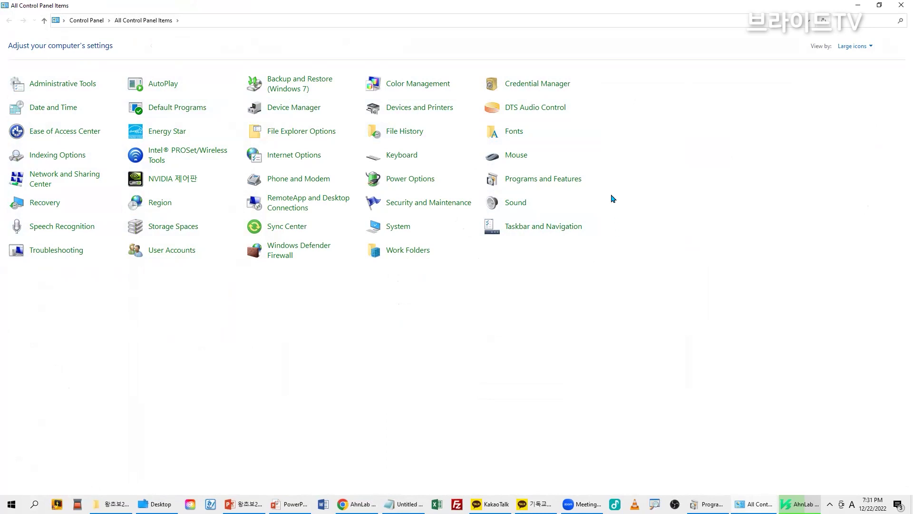
left_click(535, 179)
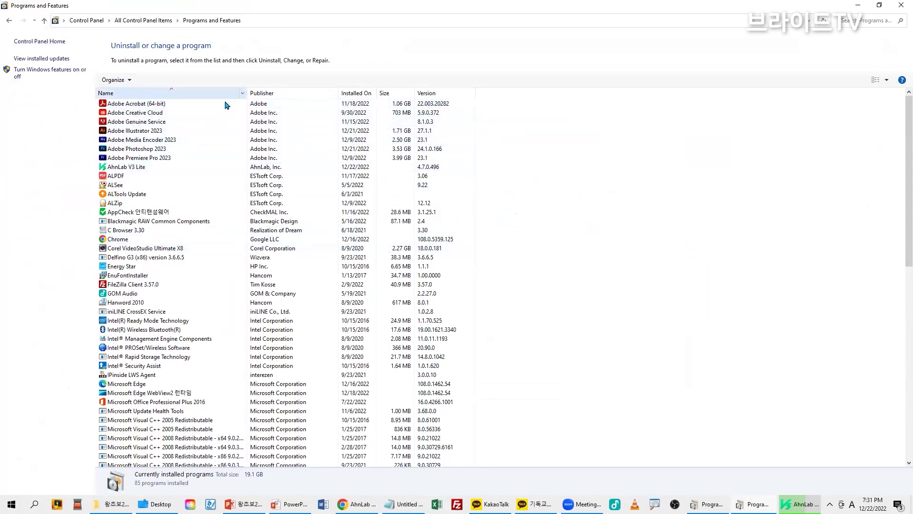
Look through the installed programs for unneeded software, select ALZip in the list, and close the window without uninstalling anything
scroll(212, 166, "down", 9)
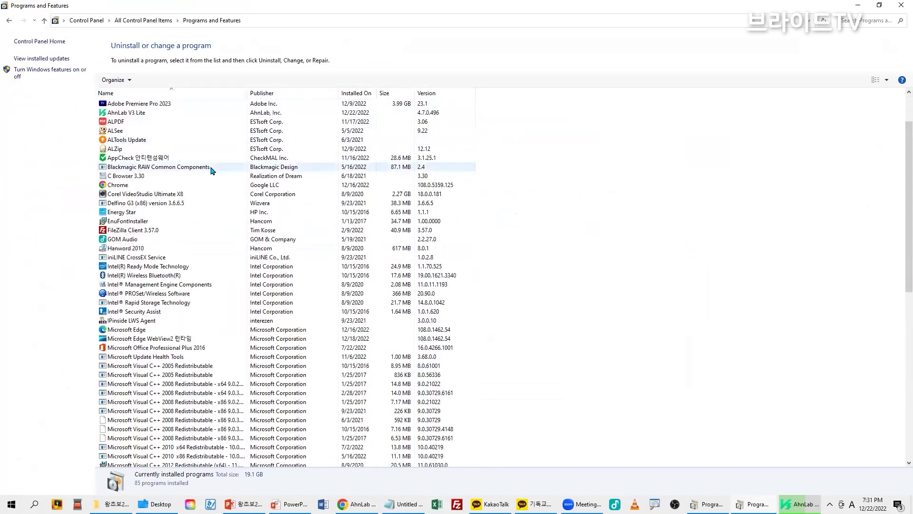
scroll(212, 170, "down", 6)
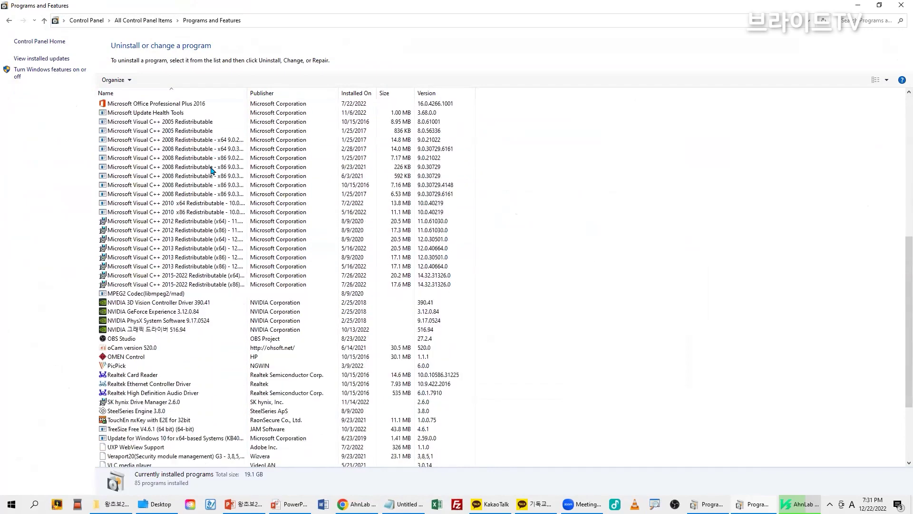
scroll(217, 205, "up", 15)
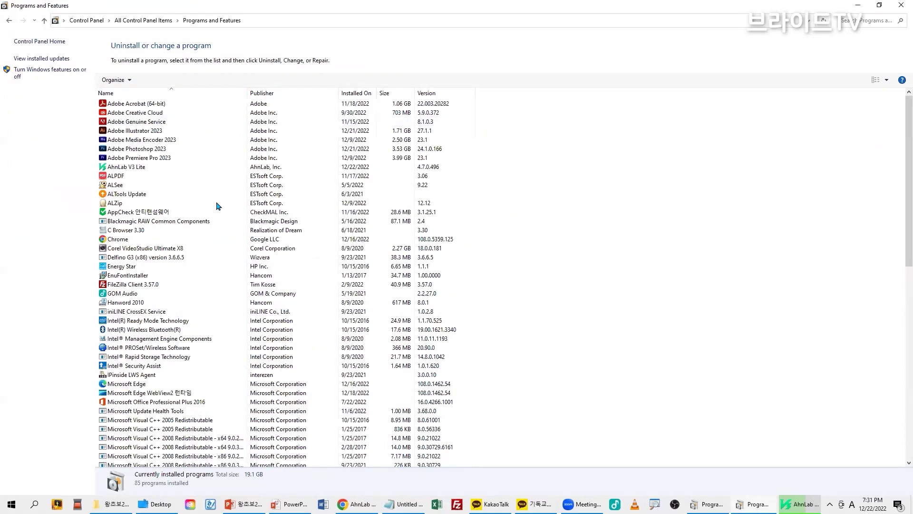
left_click(119, 203)
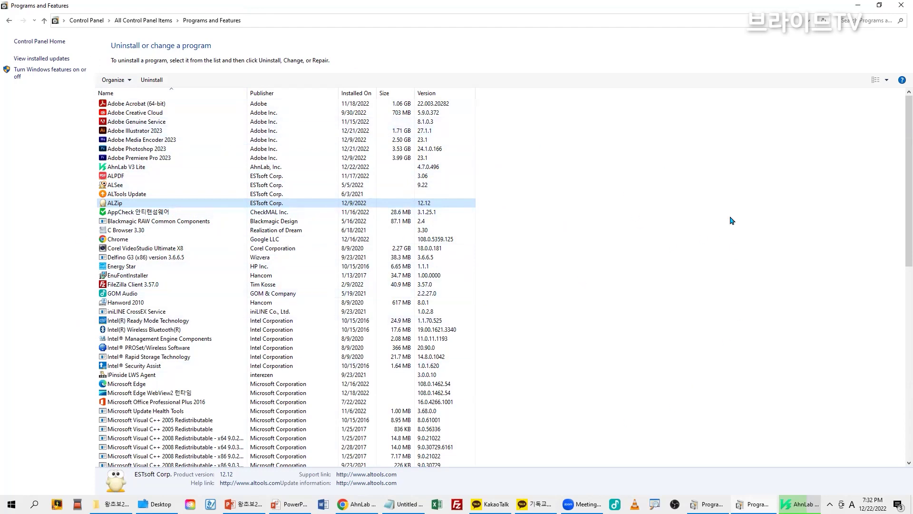
left_click(898, 8)
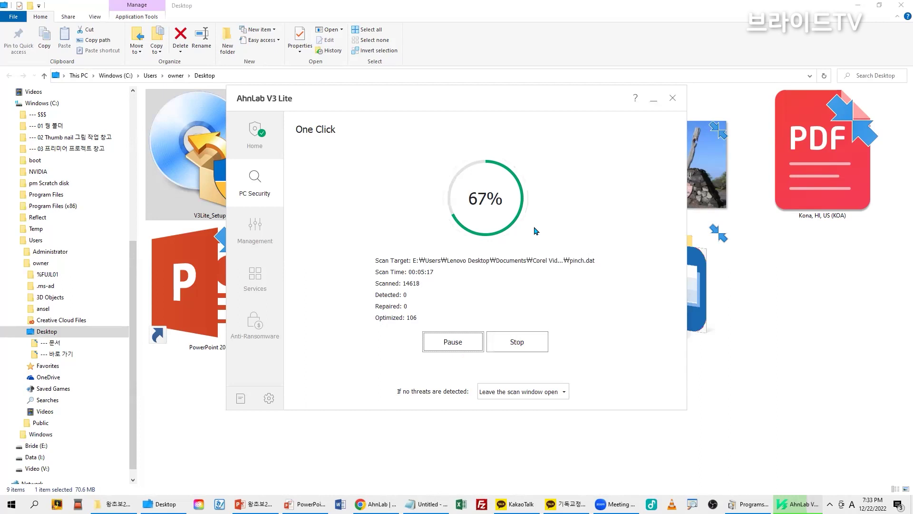
Stop the running One Click scan and close its result summary
left_click(513, 344)
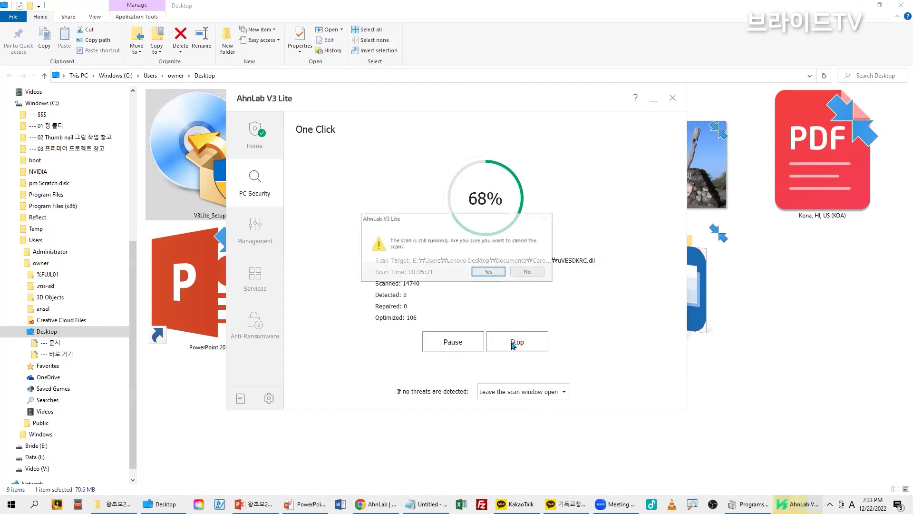
left_click(491, 272)
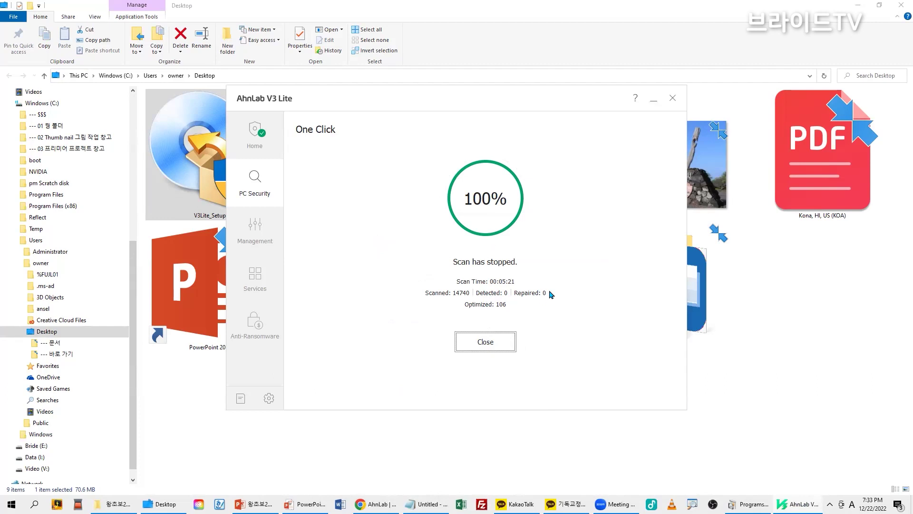
left_click(481, 345)
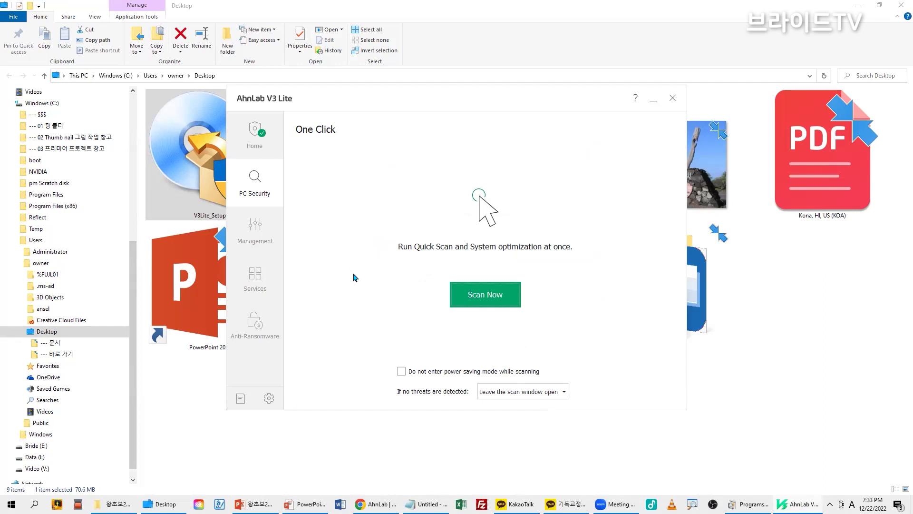
Return to the V3 Lite home page and open the Anti-Ransomware section's App Isolation Scan
left_click(255, 128)
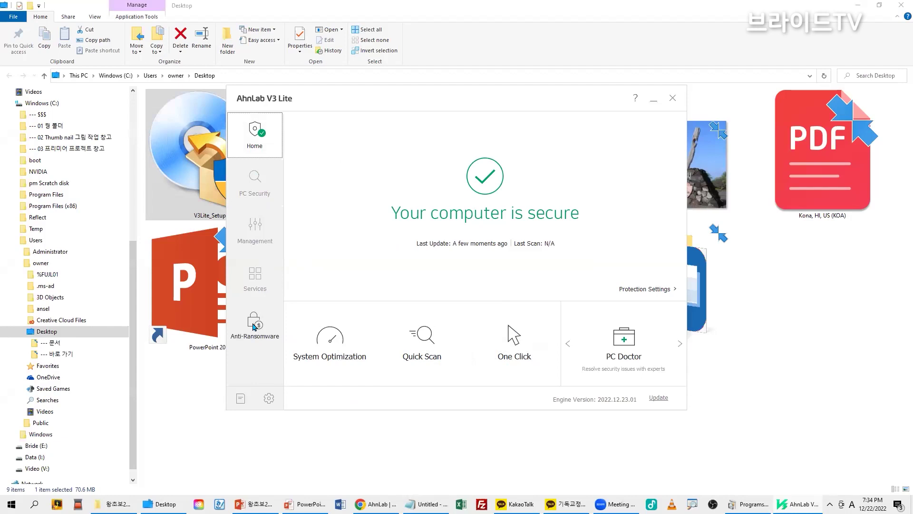
left_click(255, 325)
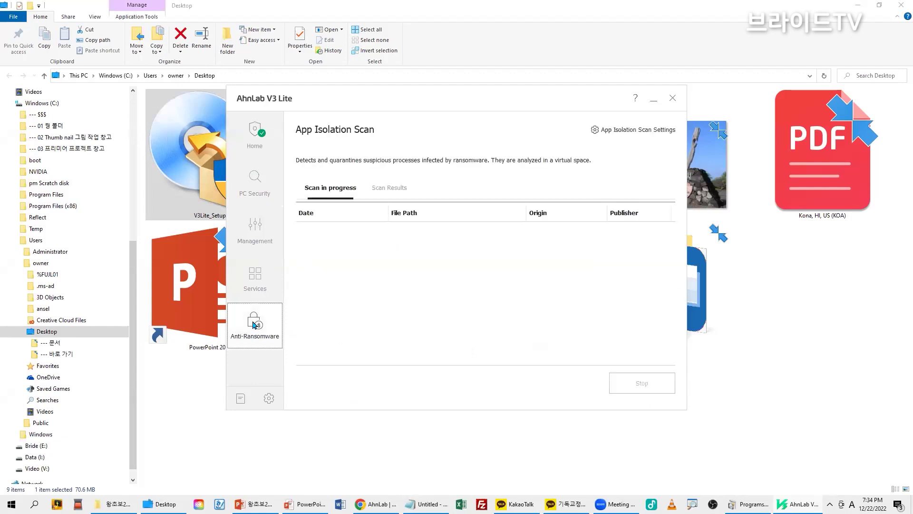